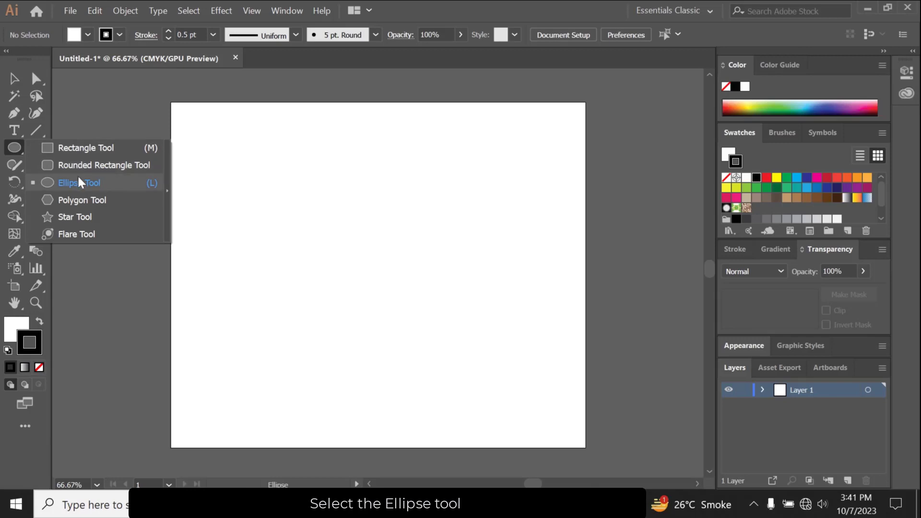
# Step: Draw a large circle in the middle of the artboard and place a copy, scaled to under half its size, at its center
pyautogui.click(88, 185)
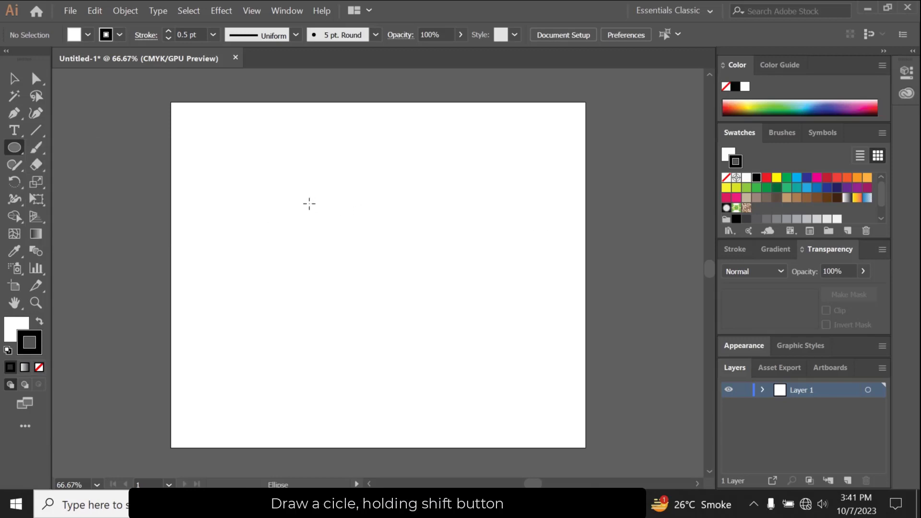
pyautogui.moveTo(309, 203); pyautogui.dragTo(503, 376)
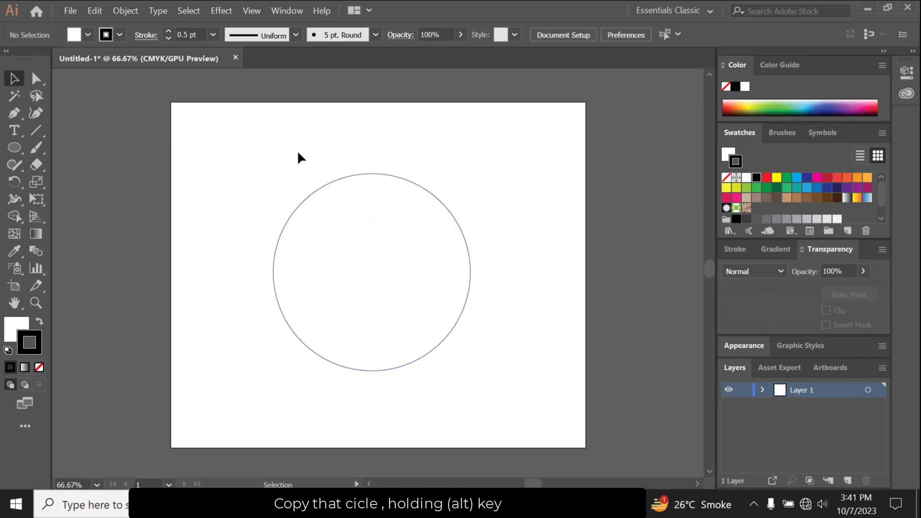
pyautogui.click(403, 291)
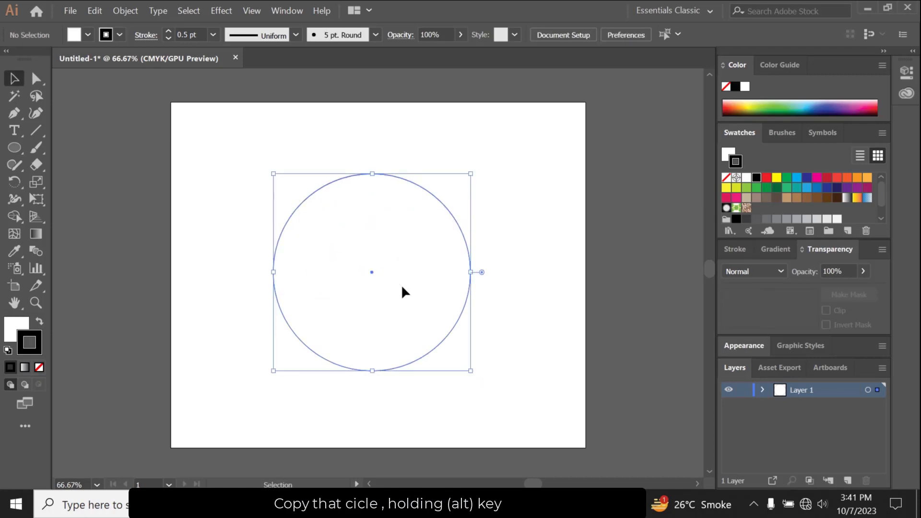
pyautogui.moveTo(406, 273); pyautogui.dragTo(472, 276)
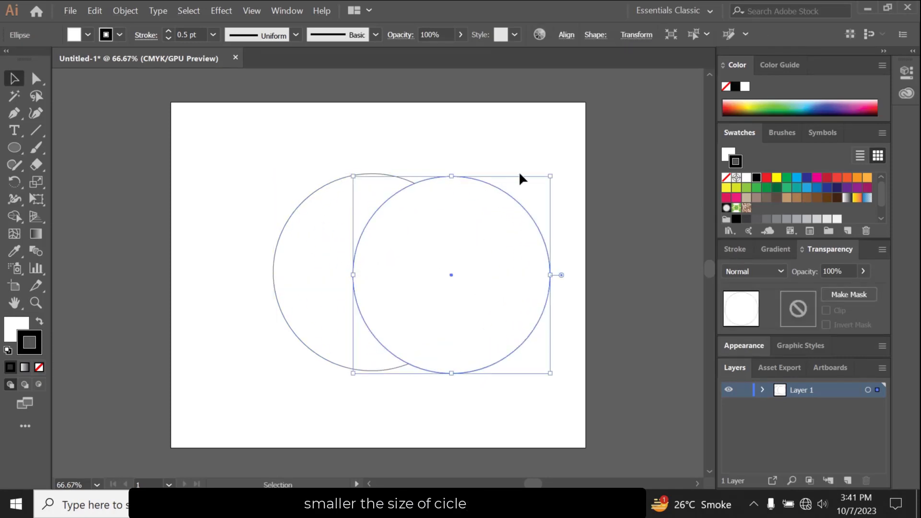
pyautogui.moveTo(551, 176); pyautogui.dragTo(443, 253)
pyautogui.moveTo(397, 333); pyautogui.dragTo(373, 277)
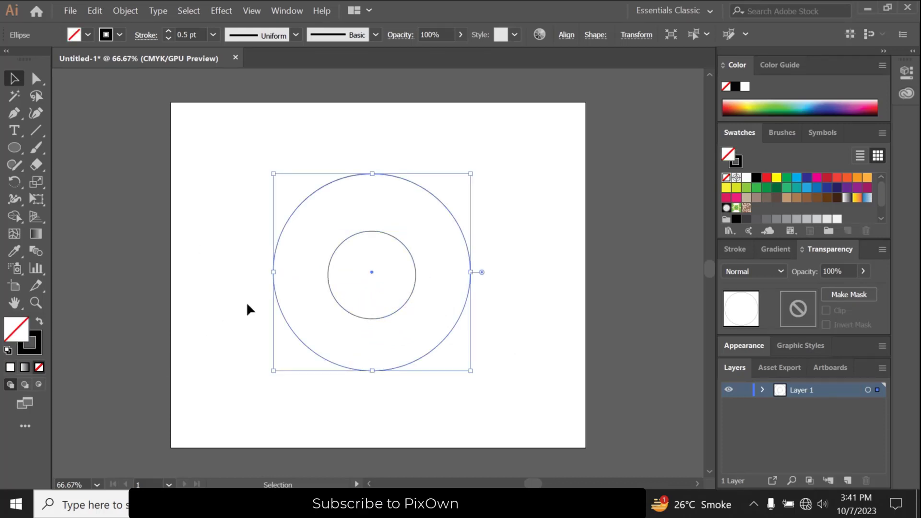
# Step: Duplicate the large circle and scale the copy to touch the small circle's left edge and the large circle's right edge
pyautogui.click(247, 303)
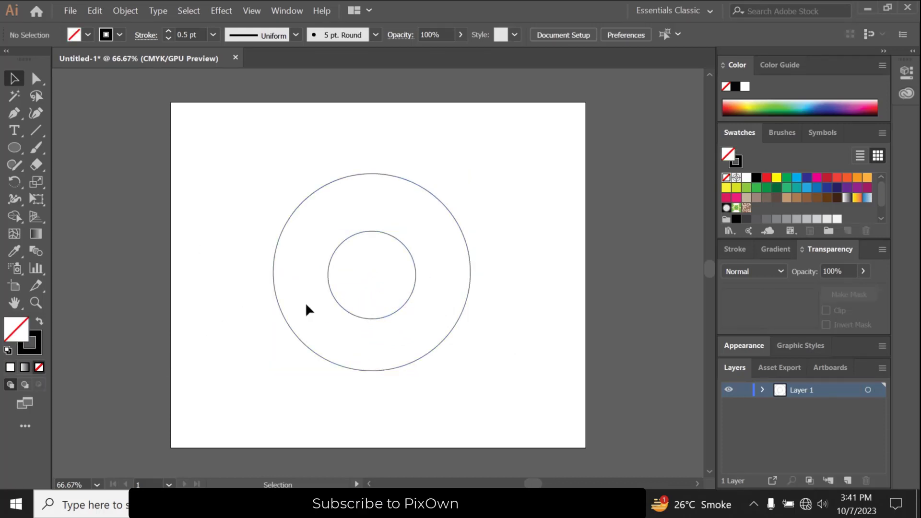
pyautogui.click(401, 303)
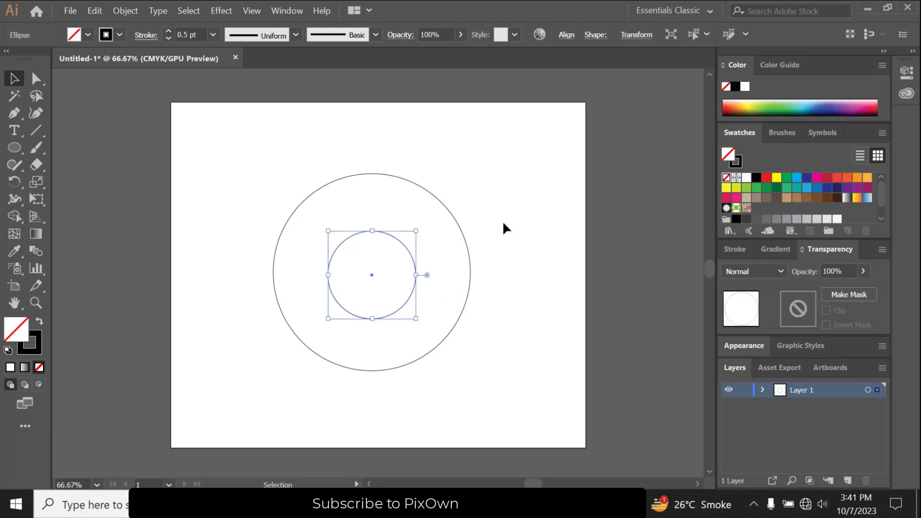
pyautogui.click(469, 252)
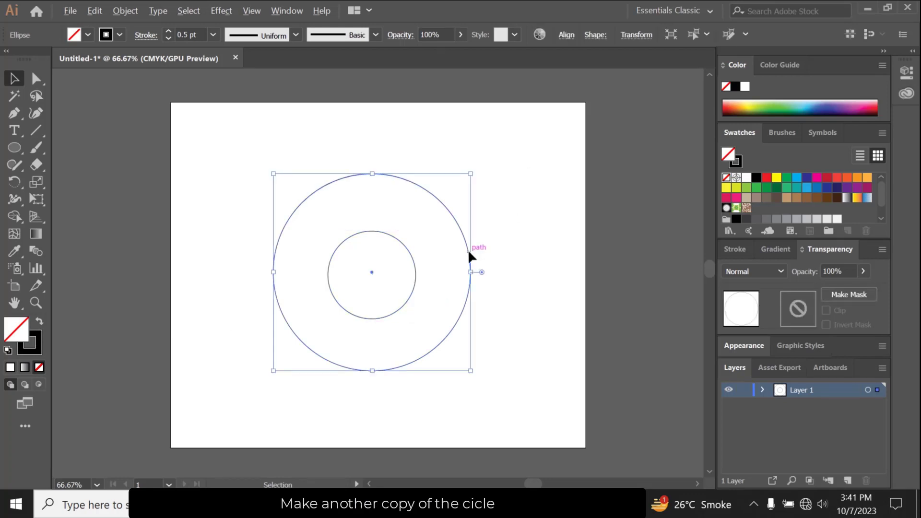
pyautogui.keyDown('alt'); pyautogui.moveTo(468, 252); pyautogui.dragTo(525, 252); pyautogui.keyUp('alt')
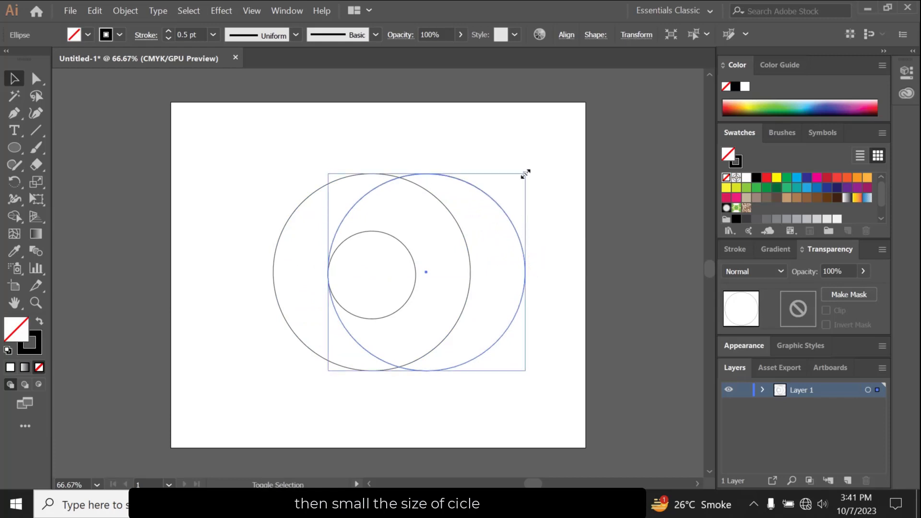
pyautogui.keyDown('shift'); pyautogui.moveTo(526, 174); pyautogui.dragTo(469, 202); pyautogui.keyUp('shift')
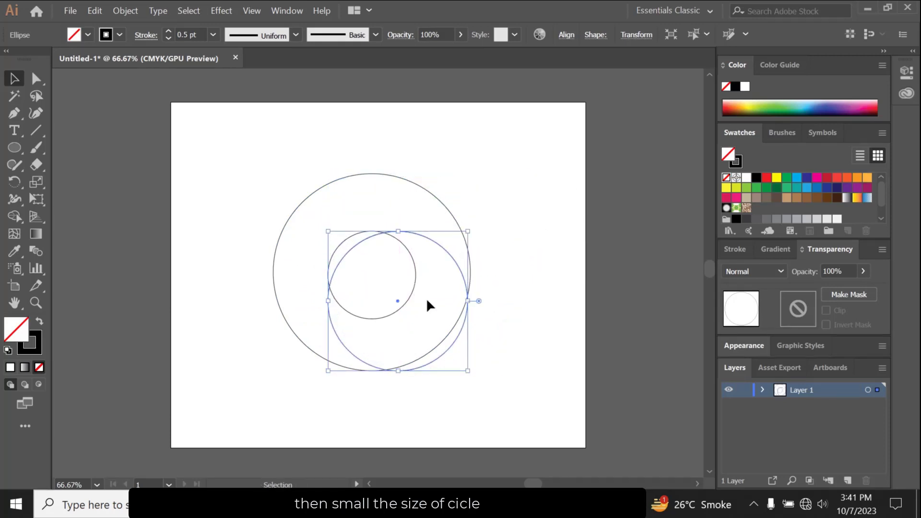
pyautogui.moveTo(397, 301); pyautogui.dragTo(398, 276)
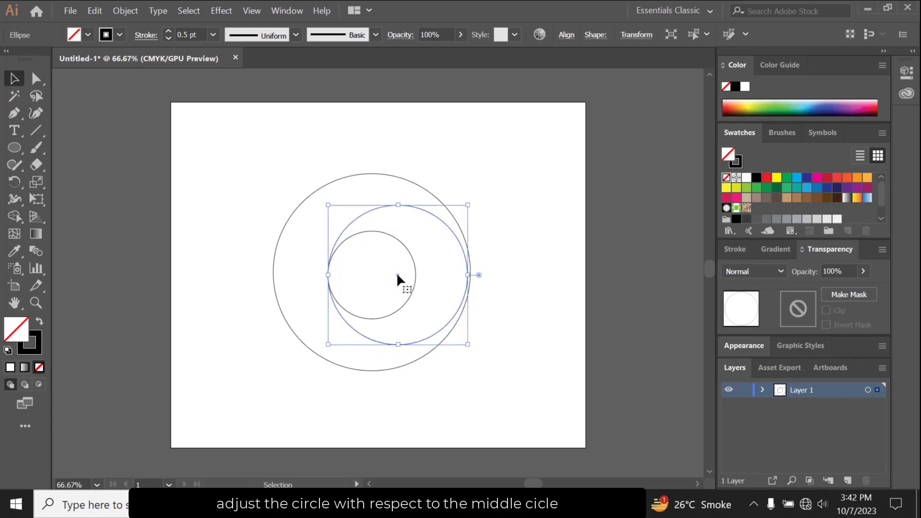
pyautogui.moveTo(469, 206); pyautogui.dragTo(473, 205)
pyautogui.click(487, 292)
pyautogui.hotkey('ctrl', '=')
pyautogui.hotkey('ctrl', '=')
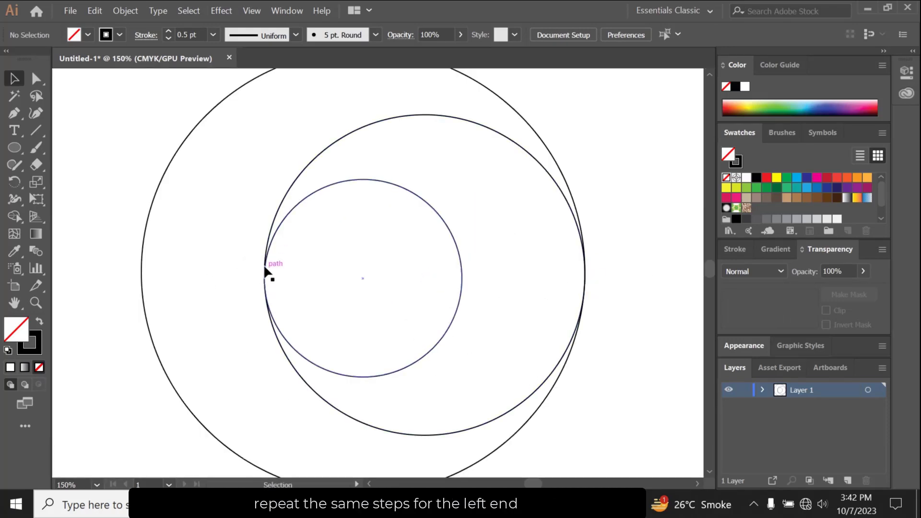
# Step: Duplicate the medium circle so the copy touches the large circle's left edge and the small circle's right edge
pyautogui.hotkey('ctrl', '-')
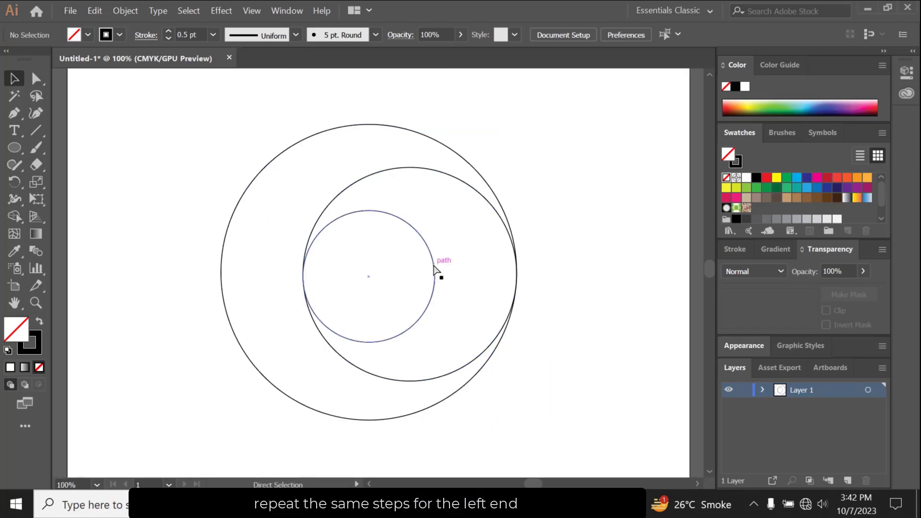
pyautogui.click(498, 214)
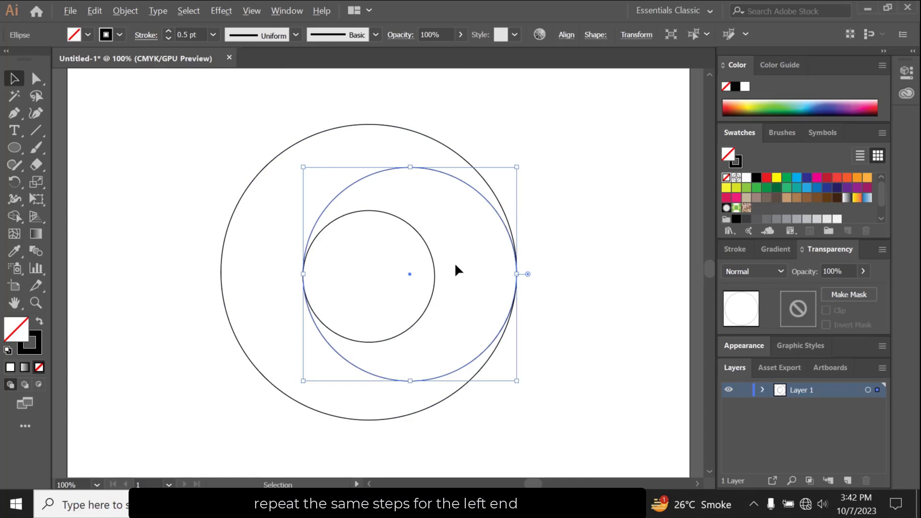
pyautogui.moveTo(409, 273); pyautogui.dragTo(326, 272)
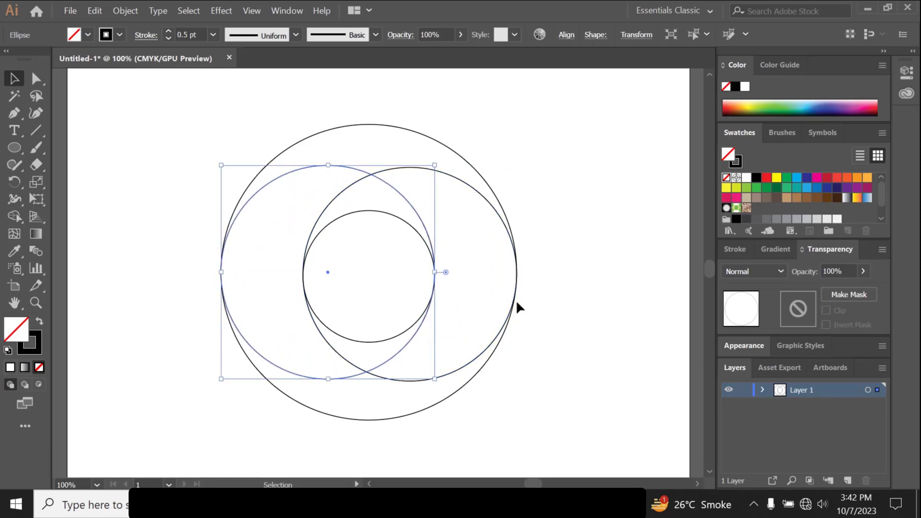
pyautogui.click(651, 250)
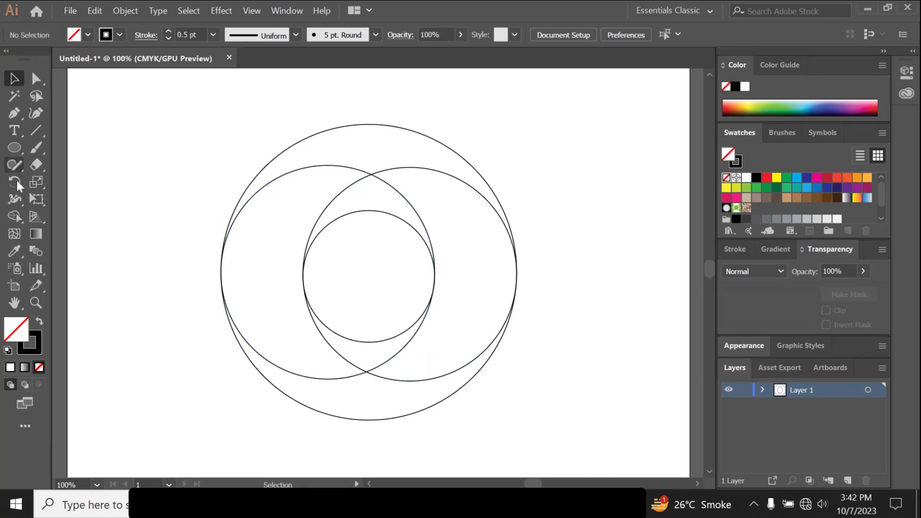
# Step: Draw a horizontal line across the middle of the circles, extending past the large circle on both sides
pyautogui.press('\\')
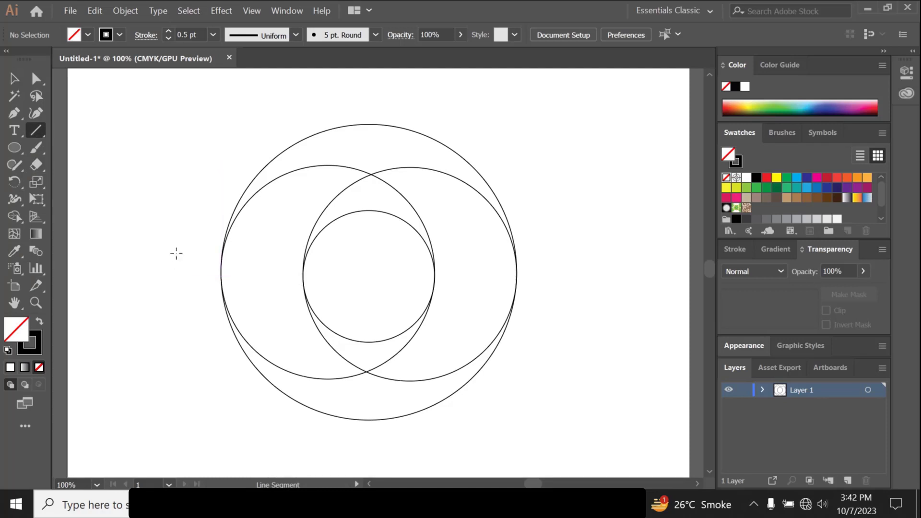
pyautogui.moveTo(174, 282); pyautogui.dragTo(544, 283)
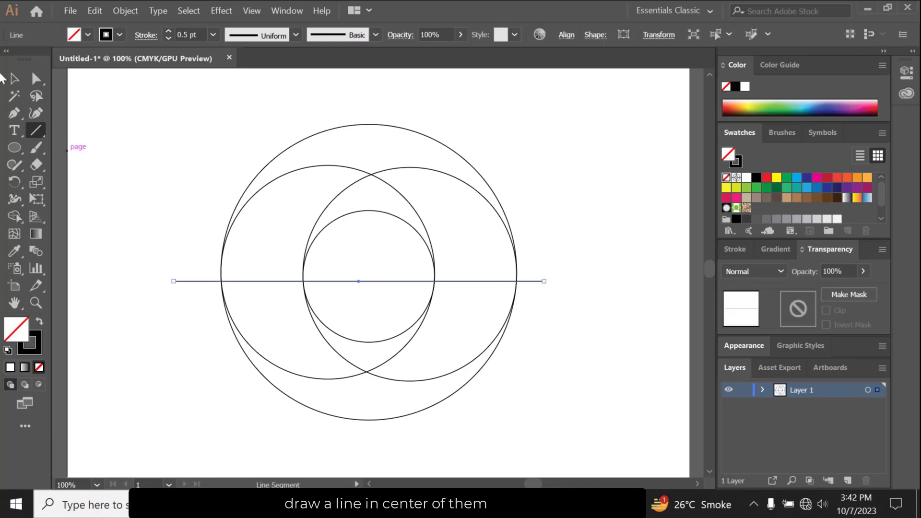
pyautogui.press('v')
pyautogui.click(165, 176)
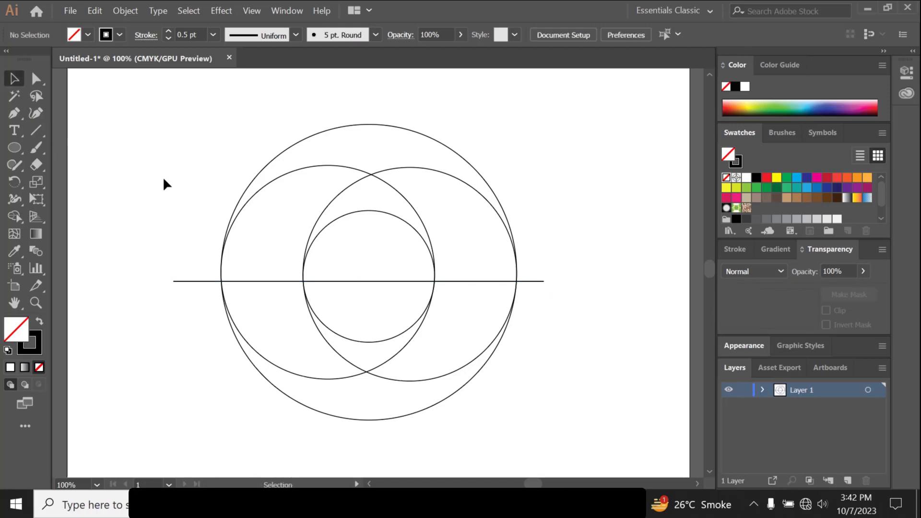
# Step: Select all the artwork and merge the upper and right regions with the crescent below the small circle using Shape Builder
pyautogui.moveTo(162, 119); pyautogui.dragTo(581, 456)
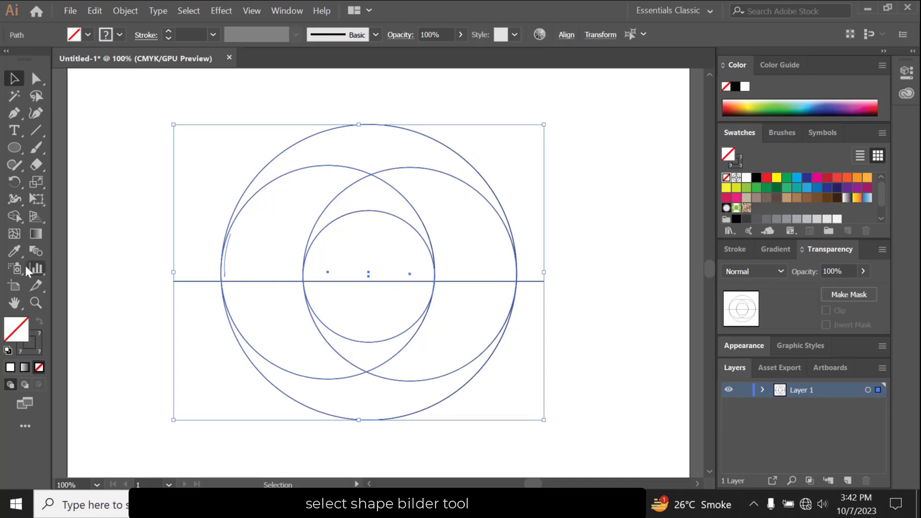
pyautogui.click(16, 221)
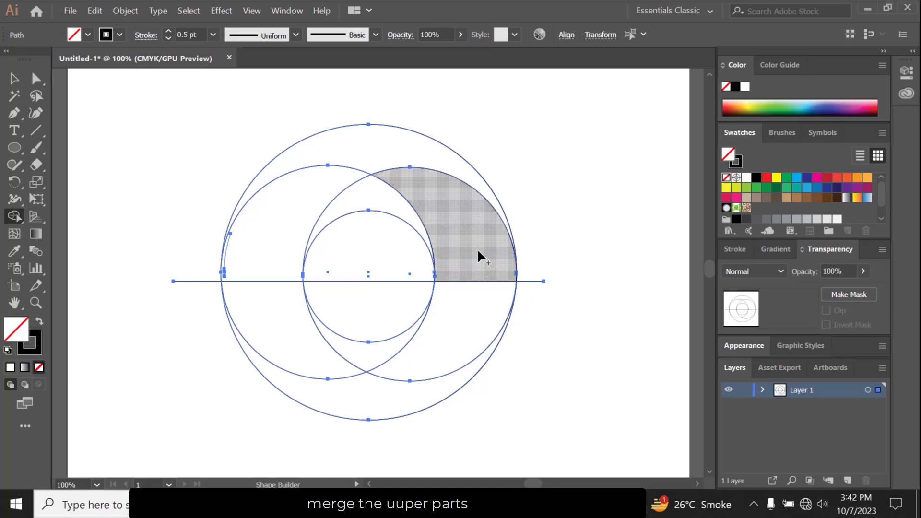
pyautogui.moveTo(425, 347)
pyautogui.mouseDown()
pyautogui.moveTo(453, 312)
pyautogui.moveTo(466, 240)
pyautogui.moveTo(437, 179)
pyautogui.moveTo(401, 158)
pyautogui.mouseUp()
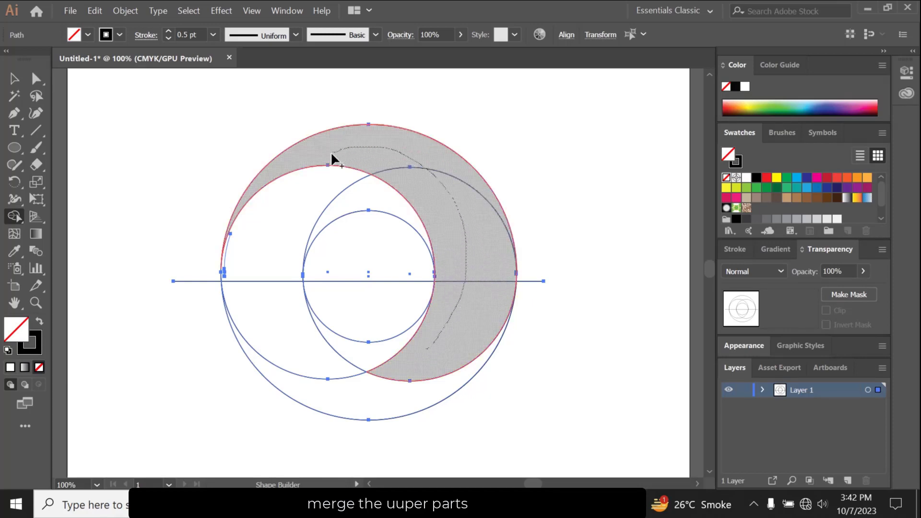
pyautogui.moveTo(331, 154); pyautogui.dragTo(330, 155)
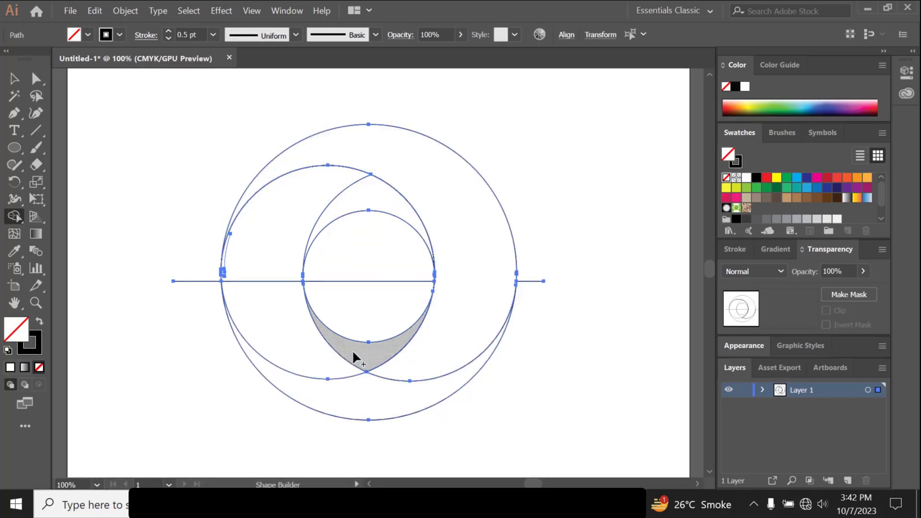
pyautogui.moveTo(352, 350); pyautogui.dragTo(448, 351)
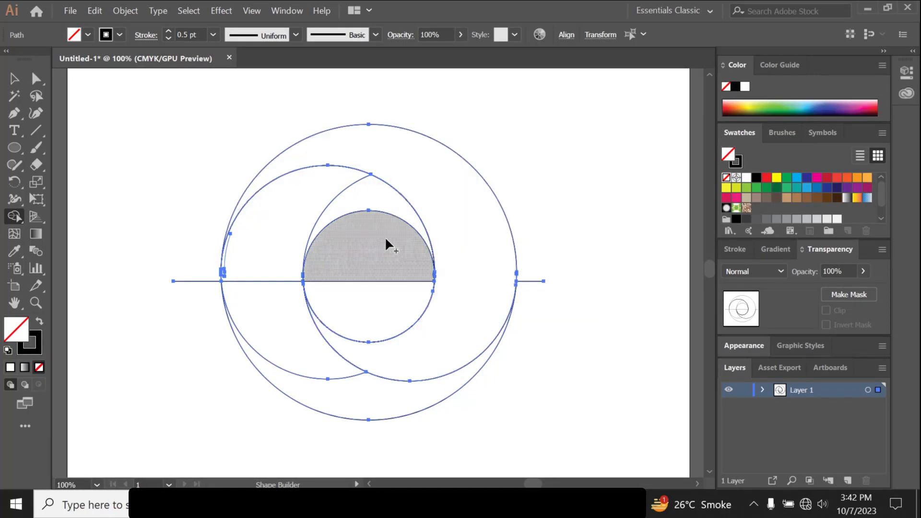
# Step: Merge the crescent above the small circle with the left regions and the large circle's bottom crescent into one swirl
pyautogui.moveTo(395, 206); pyautogui.dragTo(323, 200)
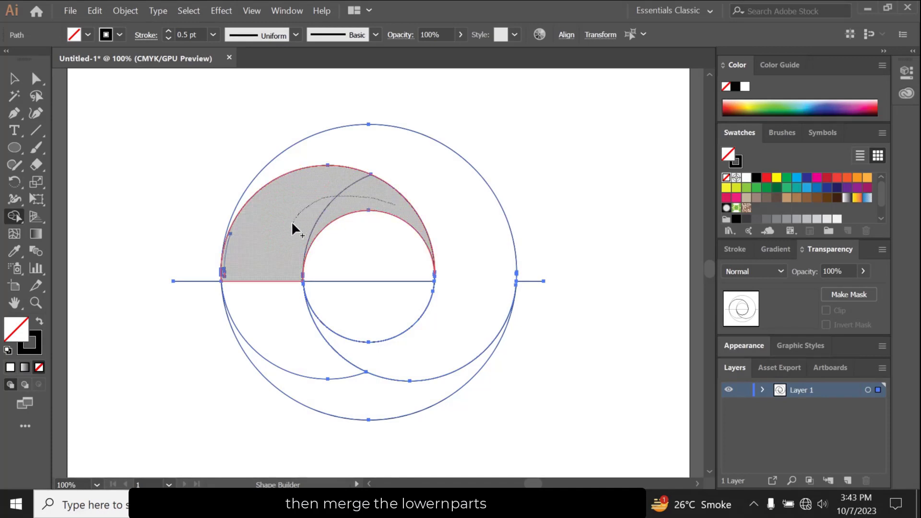
pyautogui.moveTo(284, 251); pyautogui.dragTo(280, 314)
pyautogui.moveTo(307, 377)
pyautogui.mouseDown()
pyautogui.moveTo(335, 392)
pyautogui.moveTo(361, 392)
pyautogui.mouseUp()
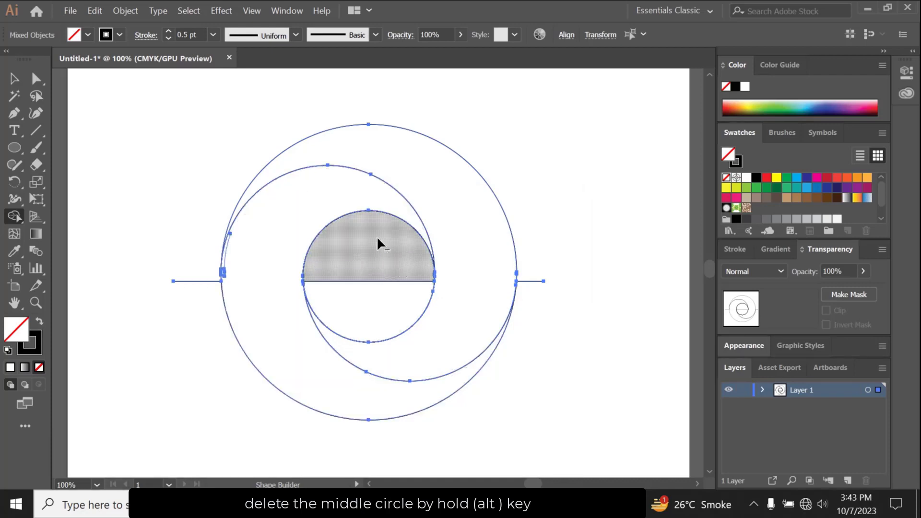
# Step: Delete both halves of the small middle circle and the leftover line ends outside the large circle
pyautogui.moveTo(376, 236); pyautogui.dragTo(365, 304)
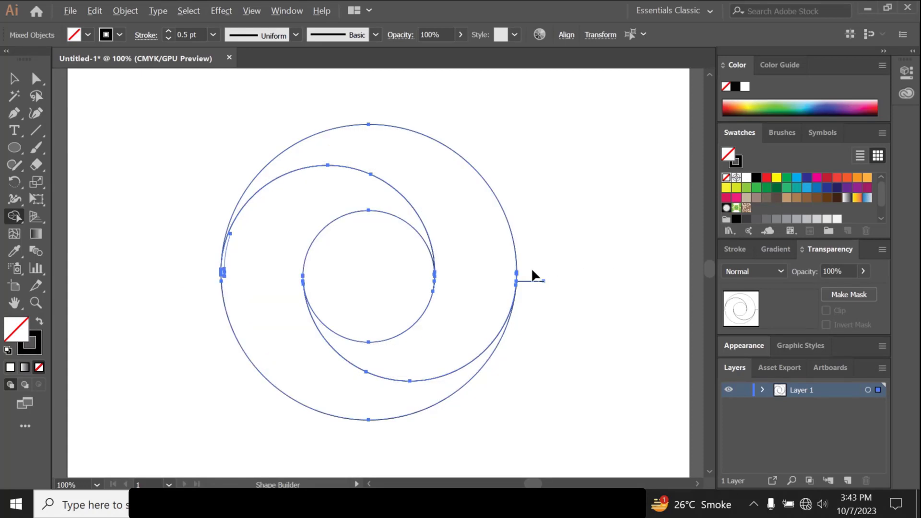
pyautogui.click(19, 85)
pyautogui.click(196, 281)
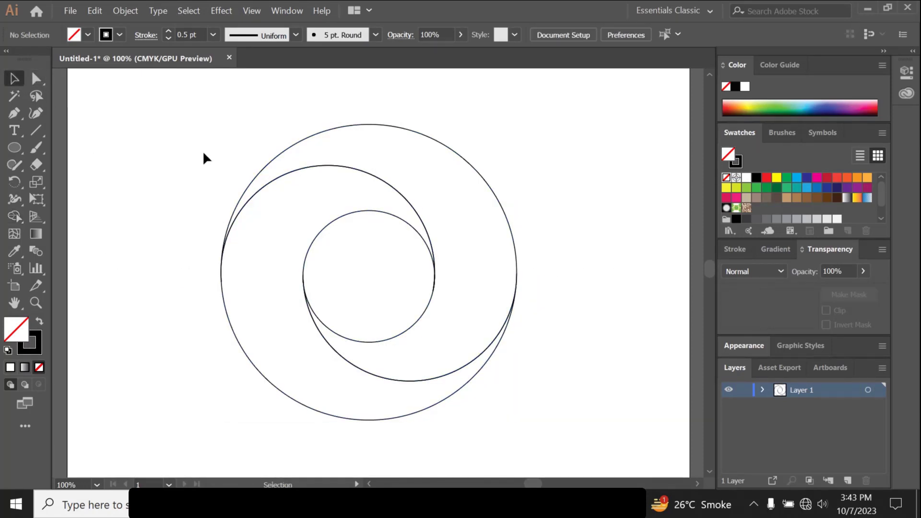
# Step: Fill the upper swirl shape with the bright cyan-blue swatch
pyautogui.moveTo(205, 154); pyautogui.dragTo(545, 425)
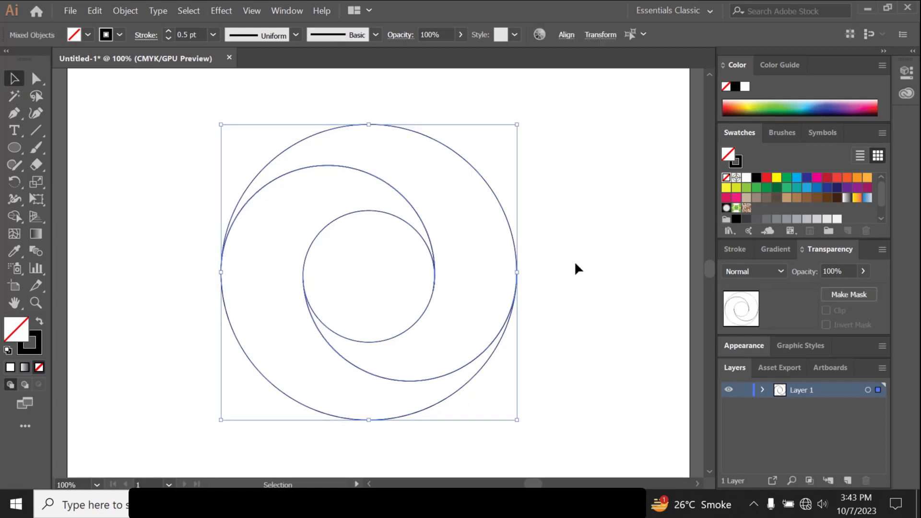
pyautogui.moveTo(540, 213); pyautogui.dragTo(504, 261)
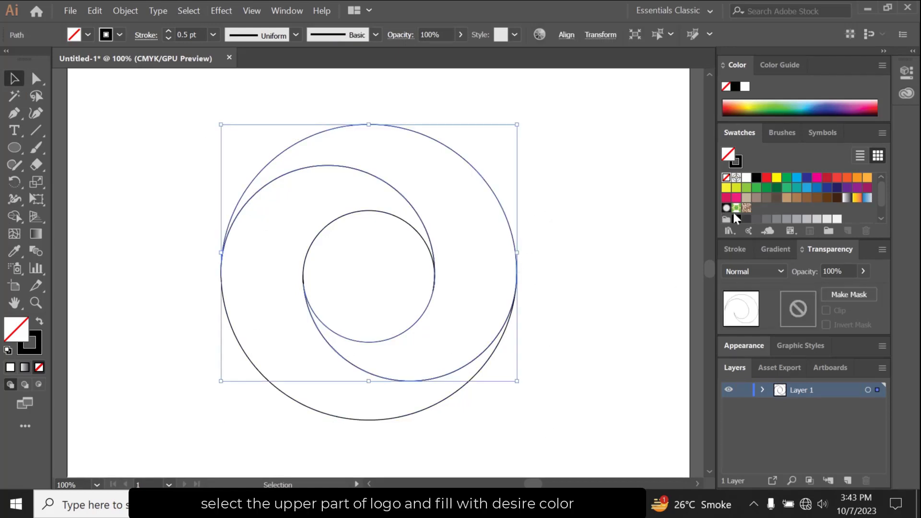
pyautogui.click(797, 178)
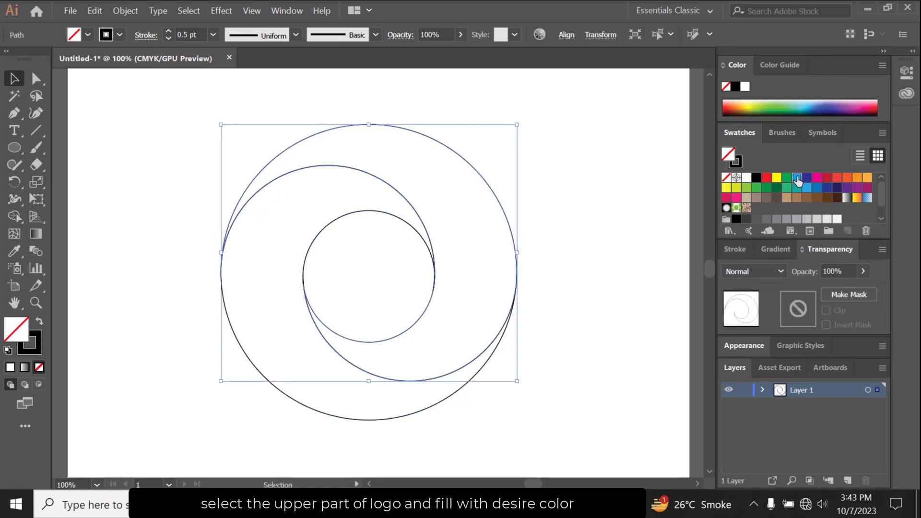
pyautogui.click(632, 224)
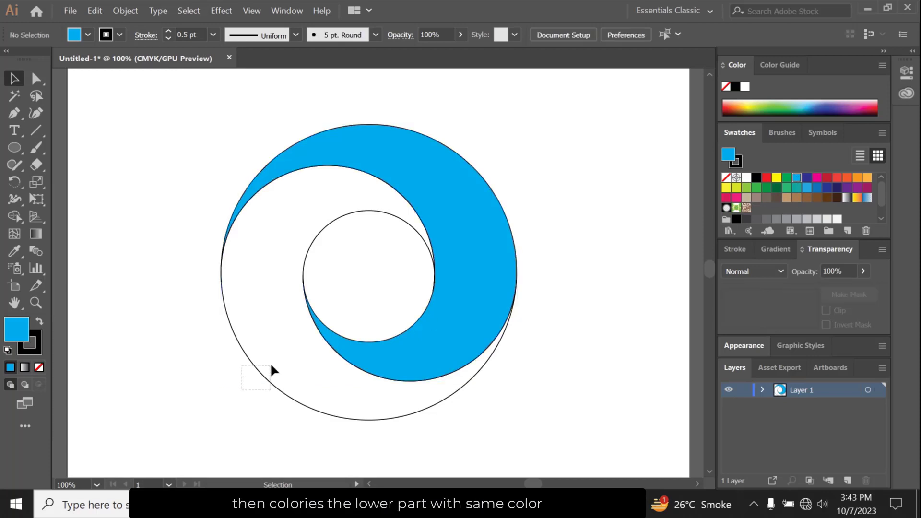
# Step: Fill the lower swirl shape with the same cyan-blue, then darken its shade slightly in the Color Picker
pyautogui.click(296, 373)
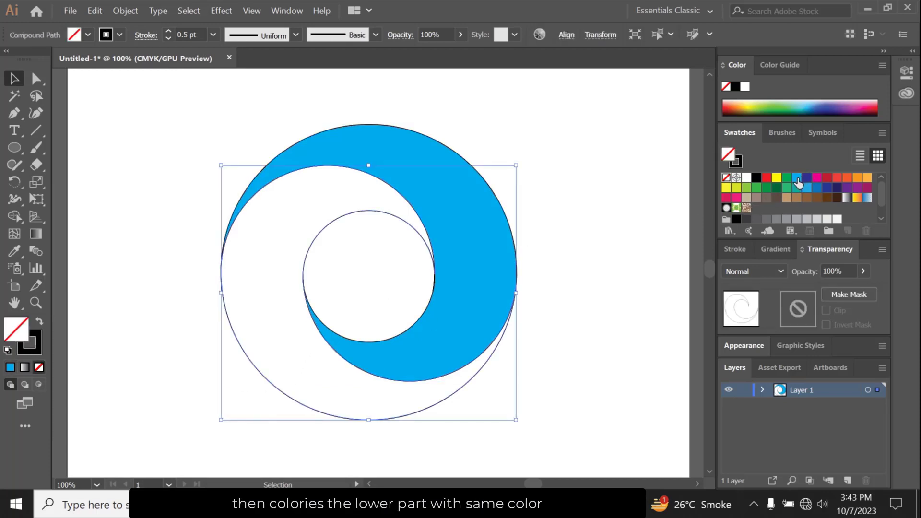
pyautogui.click(797, 179)
pyautogui.doubleClick(16, 330)
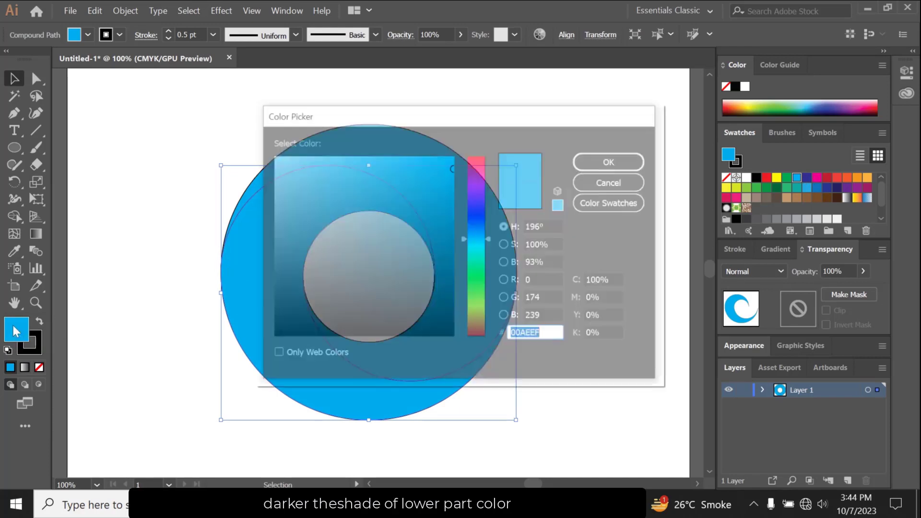
pyautogui.moveTo(450, 168); pyautogui.dragTo(453, 194)
pyautogui.click(640, 160)
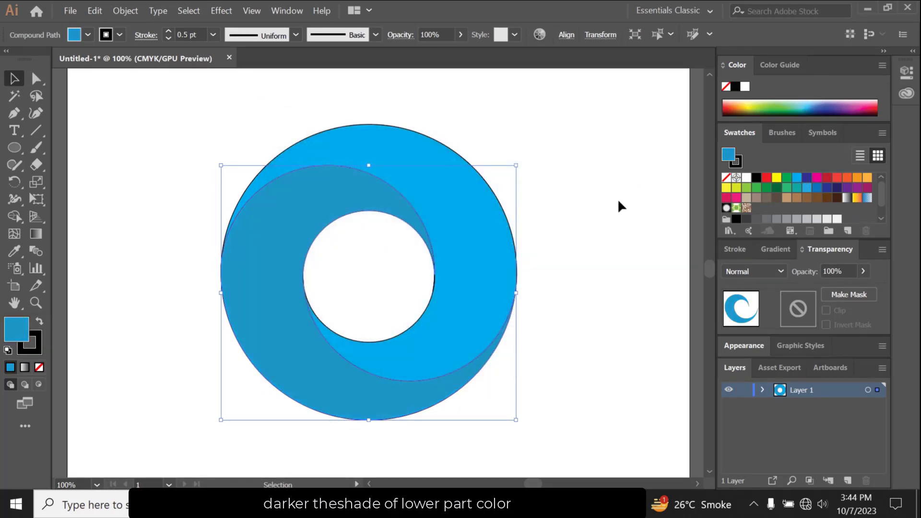
# Step: Remove the black stroke from both swirl shapes of the logo
pyautogui.click(619, 206)
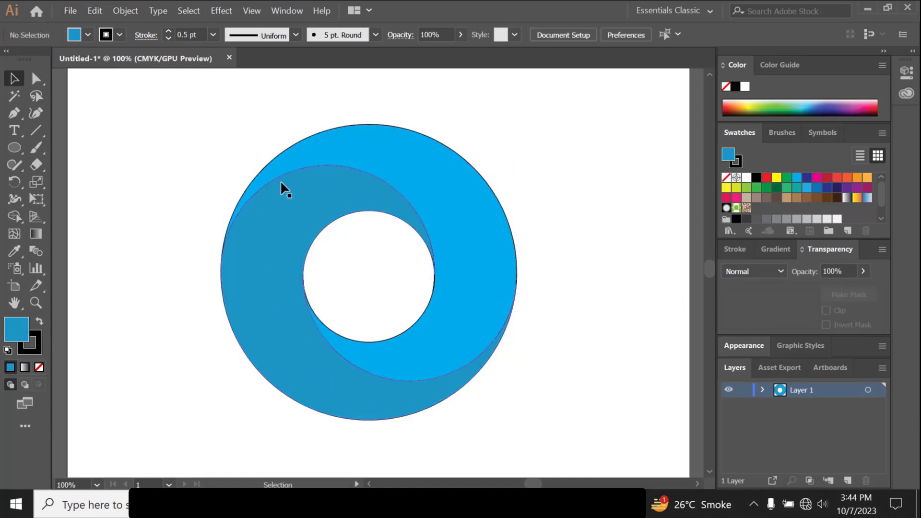
pyautogui.moveTo(199, 139); pyautogui.dragTo(582, 450)
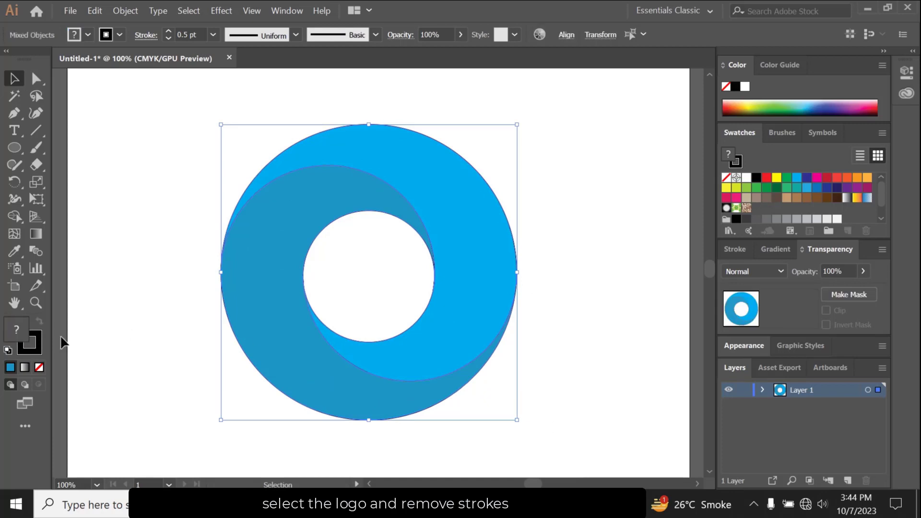
pyautogui.click(38, 349)
pyautogui.click(39, 367)
pyautogui.click(127, 372)
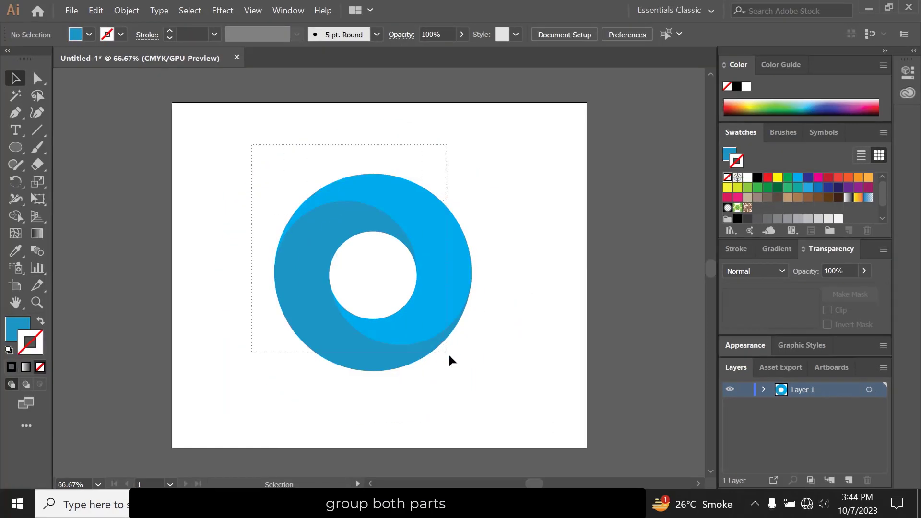
# Step: Group the two swirl shapes together
pyautogui.moveTo(448, 360); pyautogui.dragTo(509, 387)
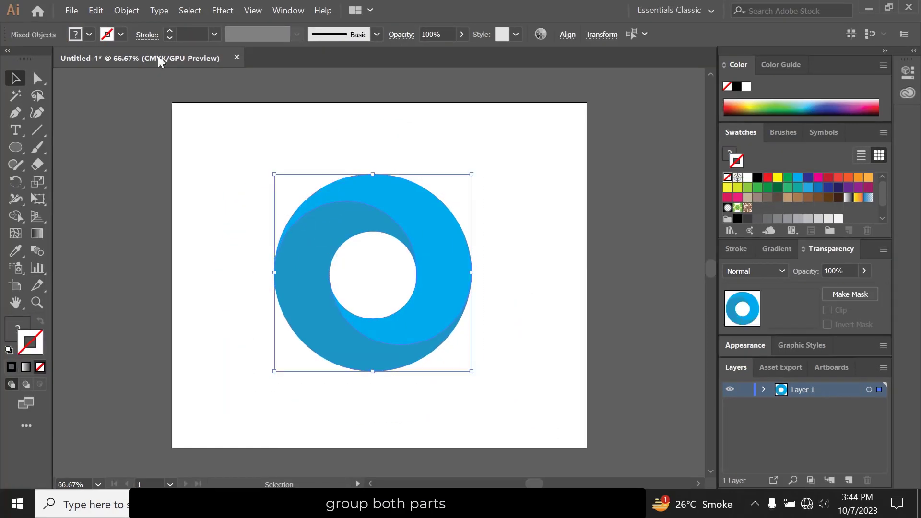
pyautogui.click(126, 11)
pyautogui.click(209, 43)
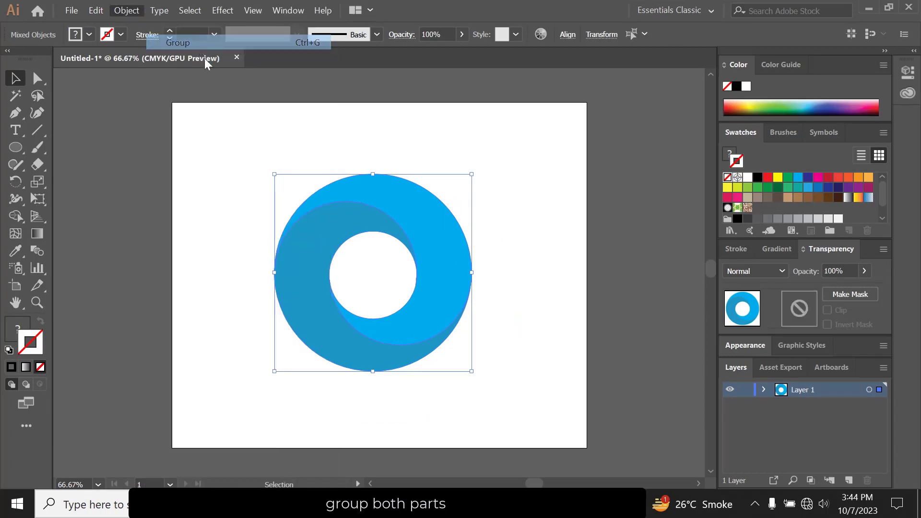
pyautogui.click(554, 241)
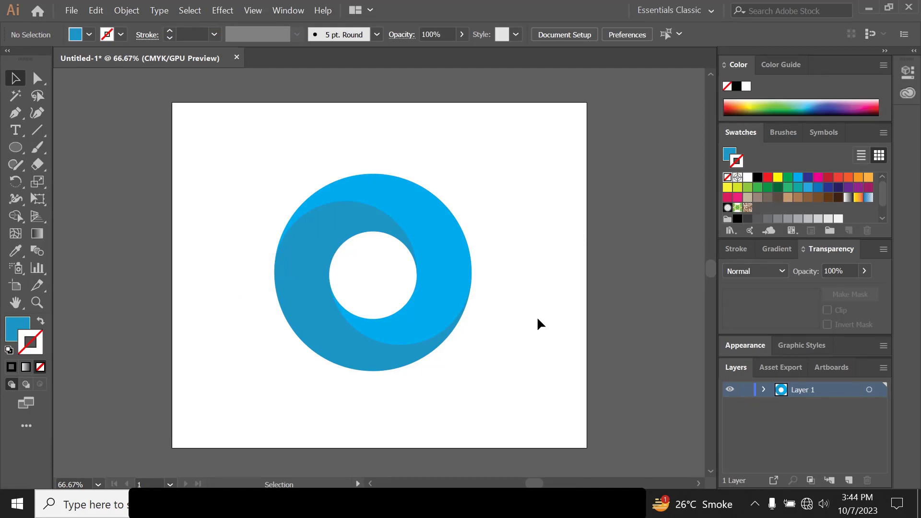
# Step: Draw a flat ellipse slightly wider than the logo just below it and fill it with the grey swatch C=0 M=0 Y=0 K=30
pyautogui.click(17, 148)
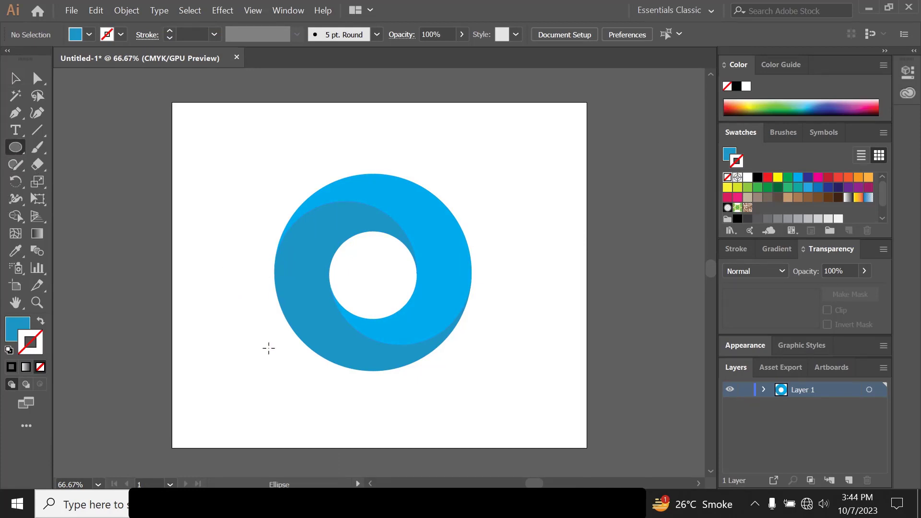
pyautogui.moveTo(271, 371); pyautogui.dragTo(503, 408)
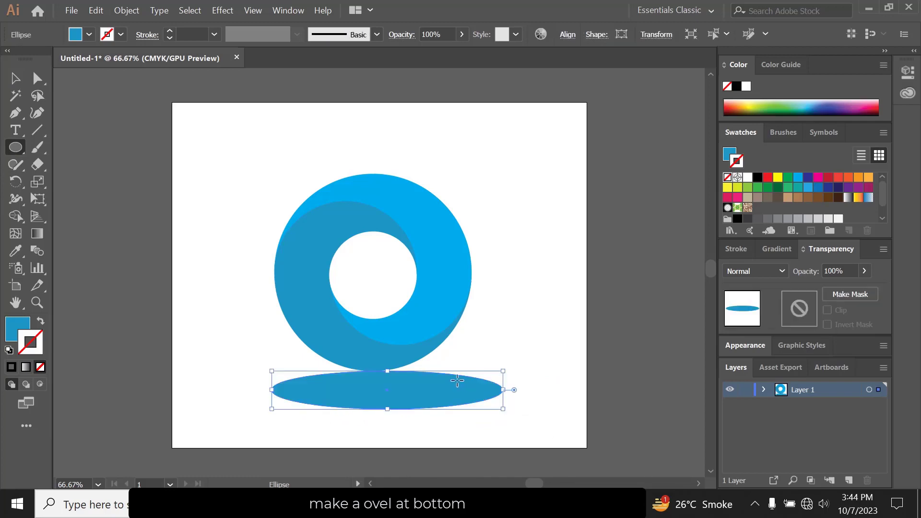
pyautogui.click(14, 323)
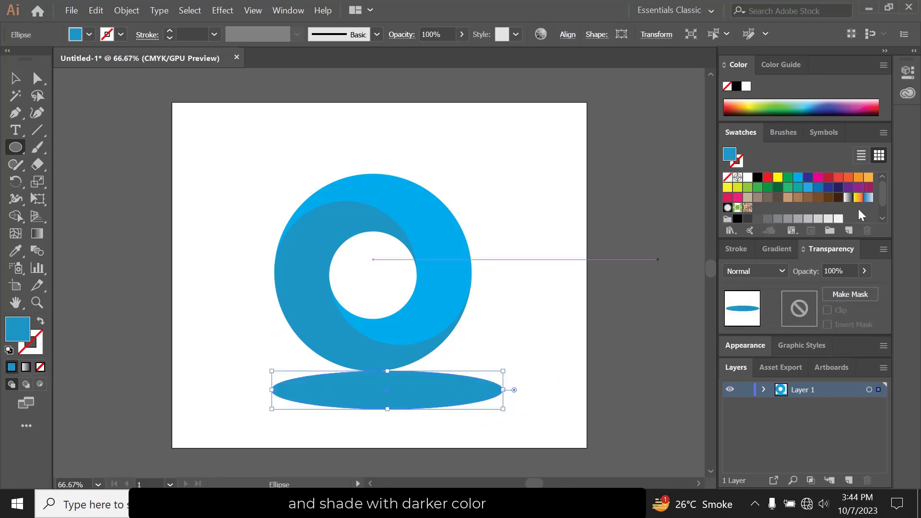
pyautogui.click(818, 219)
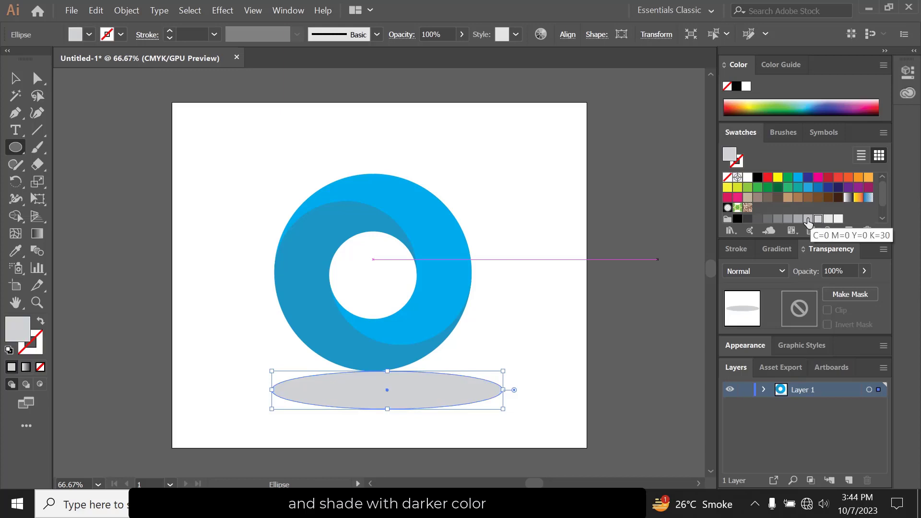
pyautogui.click(809, 220)
# Step: Move the grey ellipse up so it overlaps the logo's bottom edge and send it to the back
pyautogui.click(13, 81)
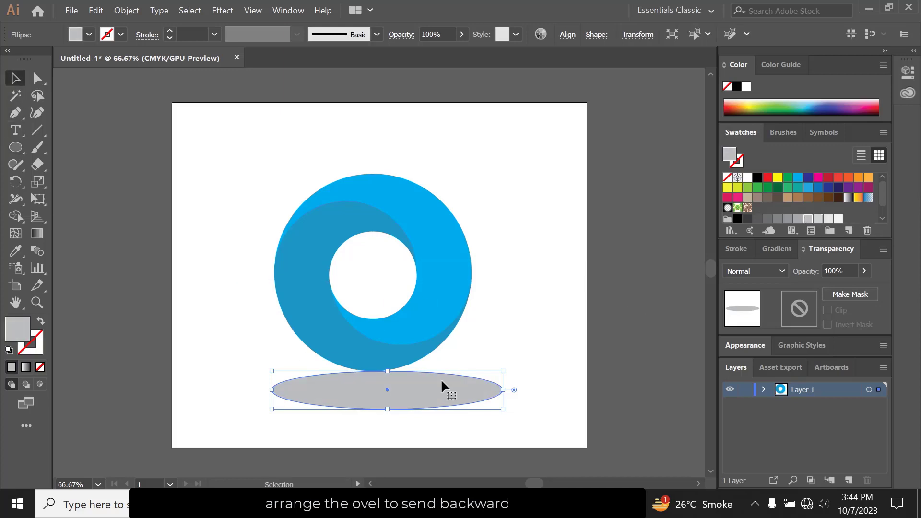
pyautogui.moveTo(429, 396); pyautogui.dragTo(419, 370)
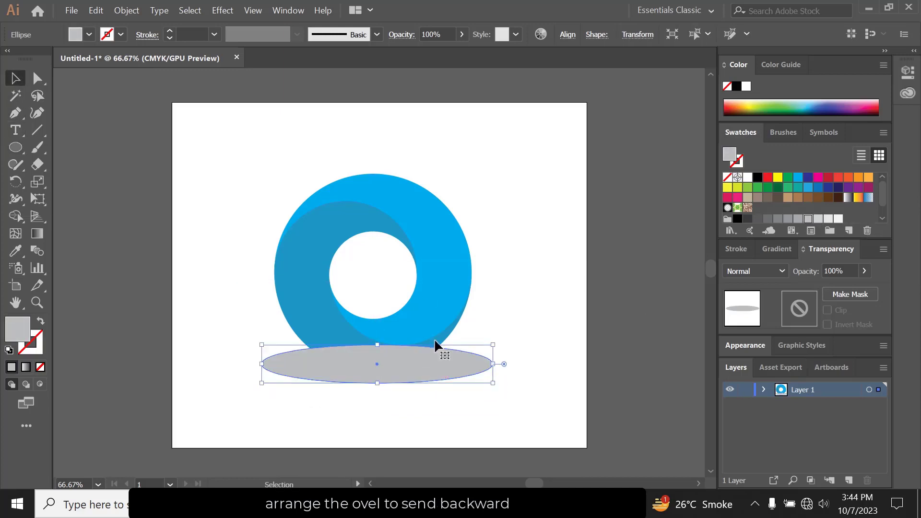
pyautogui.rightClick(470, 372)
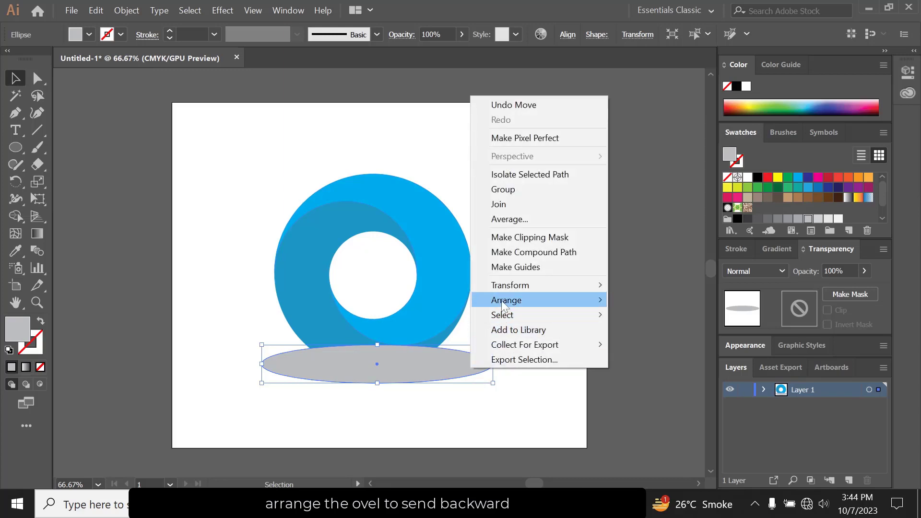
pyautogui.moveTo(576, 301)
pyautogui.click(661, 339)
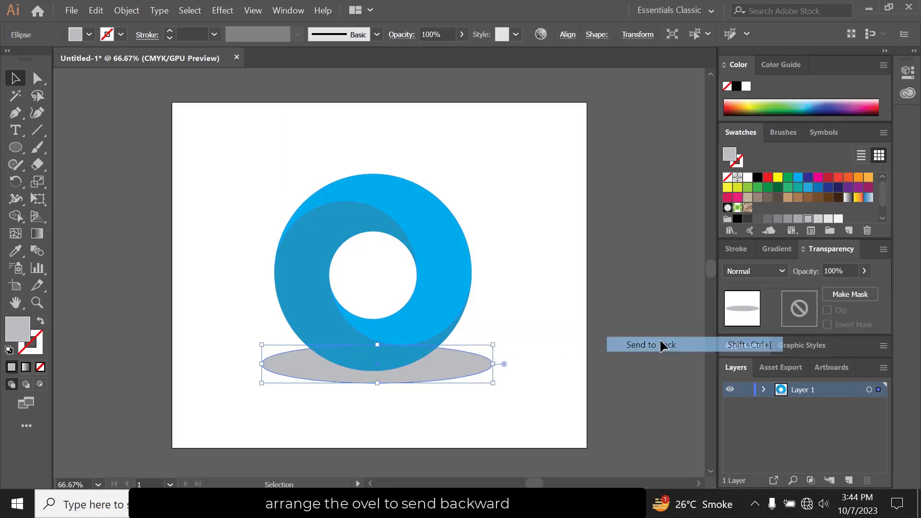
# Step: Shift the grey ellipse slightly left under the logo and nudge it back right in small increments
pyautogui.moveTo(467, 369); pyautogui.dragTo(463, 369)
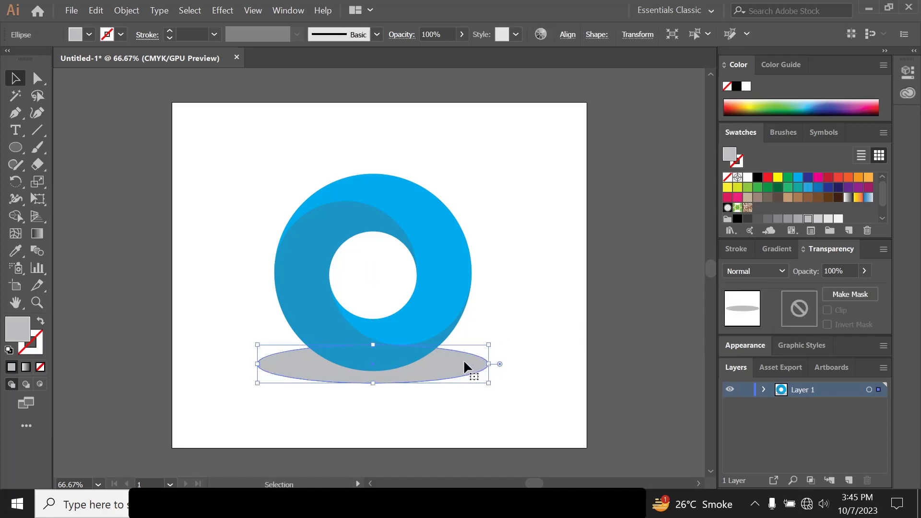
pyautogui.press('Right')
pyautogui.press('Right')
pyautogui.press('Right')
pyautogui.press('Right')
pyautogui.press('Right')
pyautogui.press('Right')
pyautogui.press('Right')
pyautogui.press('Right')
pyautogui.press('Right')
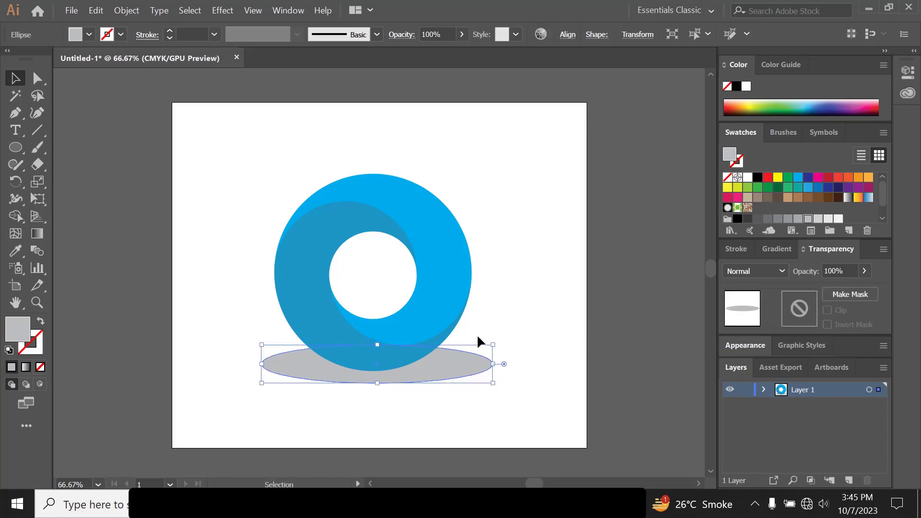
pyautogui.click(510, 280)
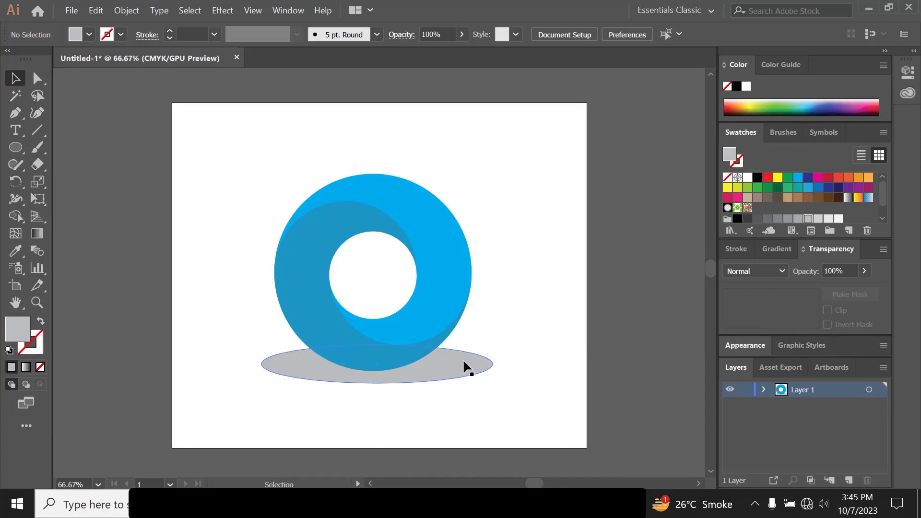
# Step: Apply a Gaussian Blur with a 26-pixel radius to the grey ellipse, using the preview
pyautogui.click(464, 362)
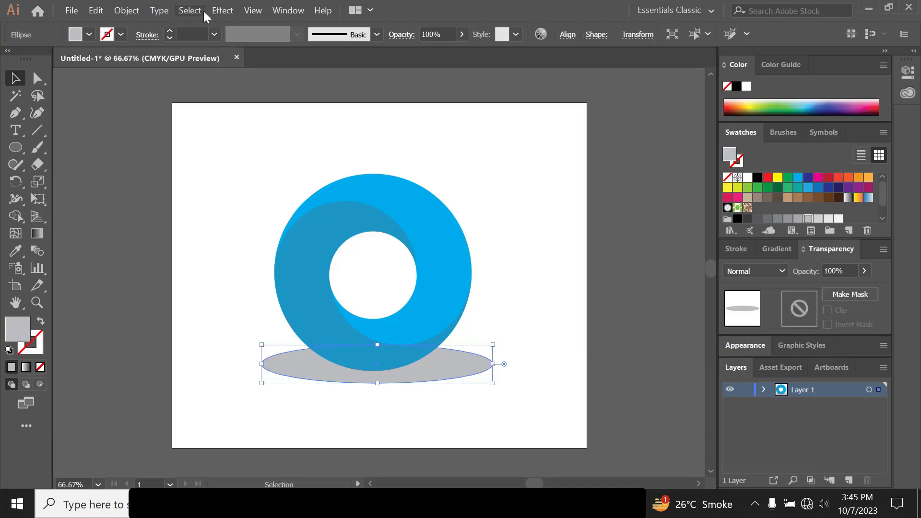
pyautogui.click(222, 10)
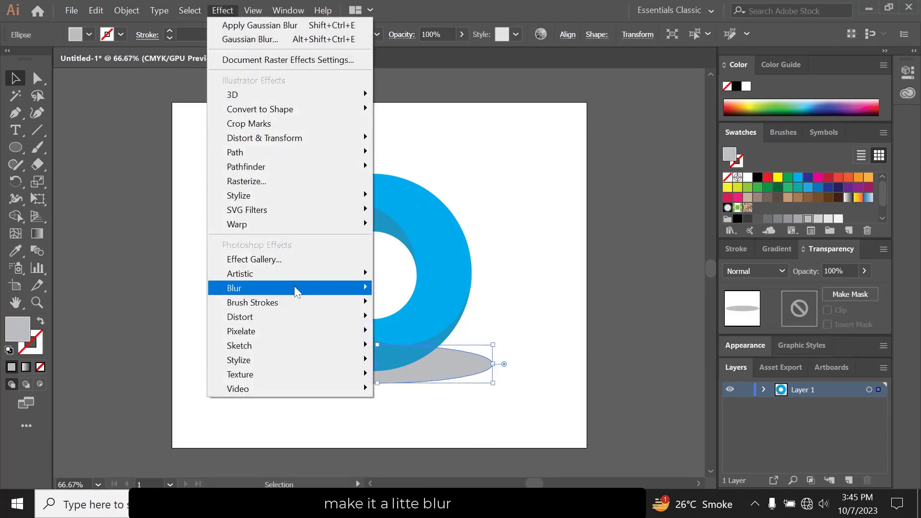
pyautogui.moveTo(295, 286)
pyautogui.click(415, 291)
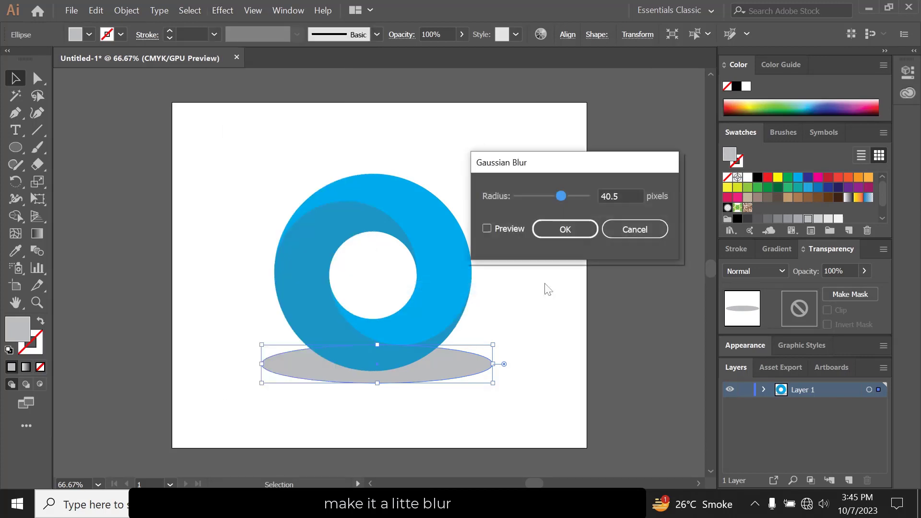
pyautogui.click(503, 227)
pyautogui.click(552, 194)
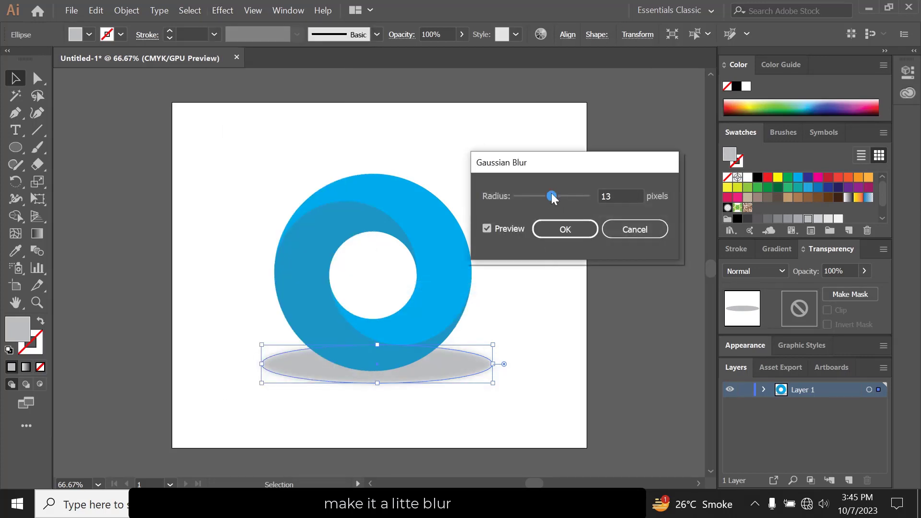
pyautogui.moveTo(551, 195); pyautogui.dragTo(559, 195)
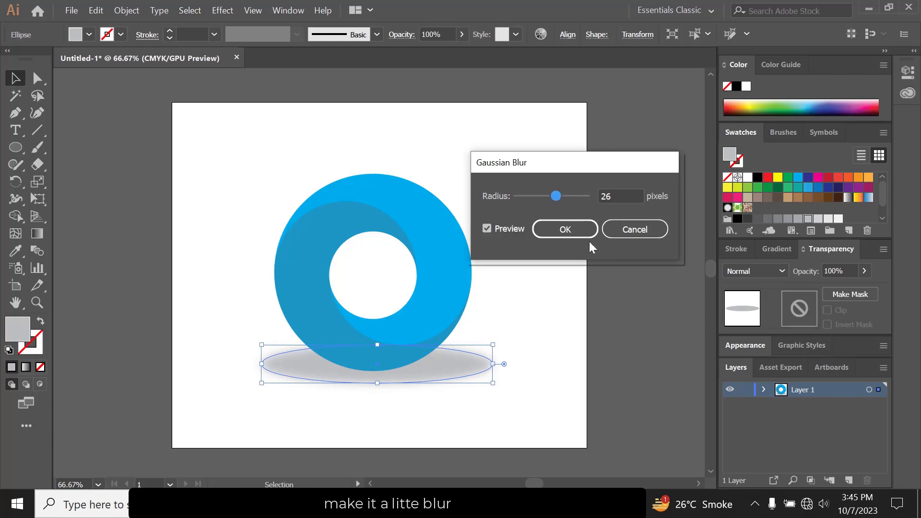
pyautogui.click(578, 230)
pyautogui.click(554, 267)
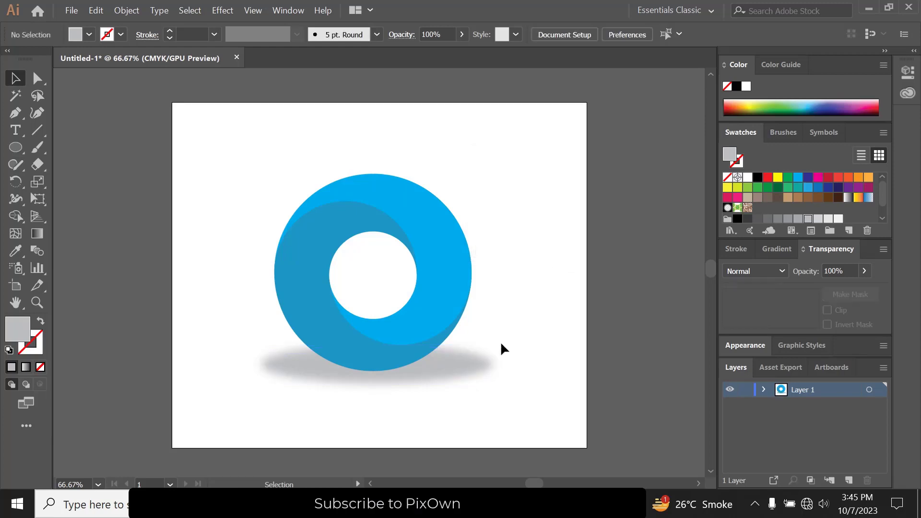
# Step: Change the blurred shadow ellipse's fill to the next lighter grey swatch
pyautogui.click(471, 367)
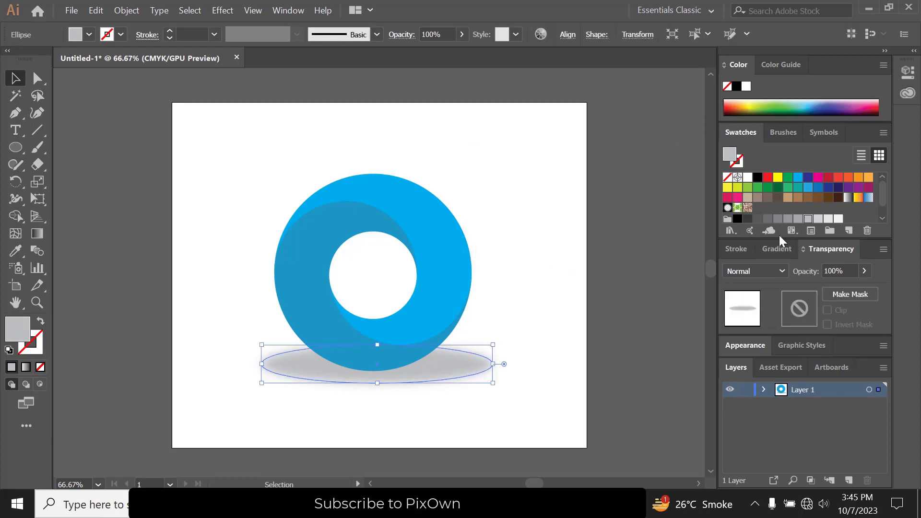
pyautogui.click(818, 219)
pyautogui.click(561, 311)
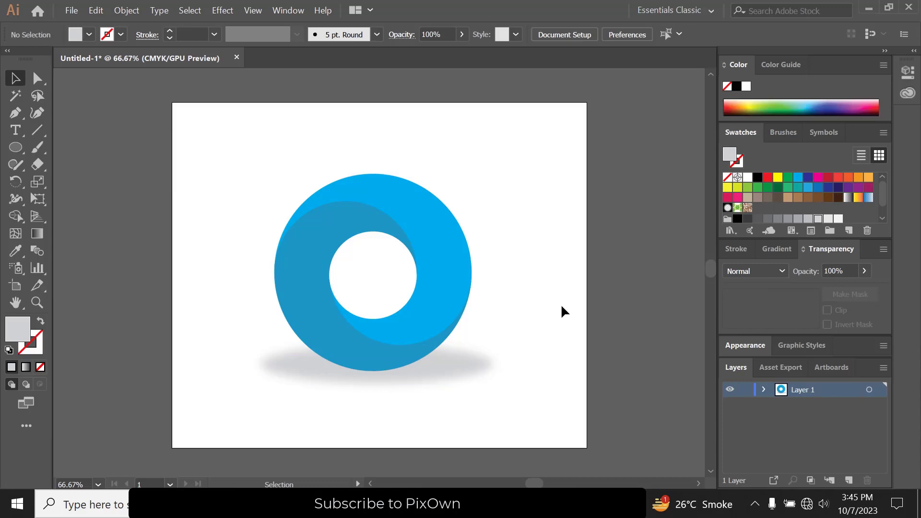
# Step: Nudge the shadow ellipse down slightly in small increments so it sits lower beneath the logo
pyautogui.click(449, 380)
pyautogui.press('Down')
pyautogui.press('Down')
pyautogui.press('Down')
pyautogui.press('Down')
pyautogui.press('Down')
pyautogui.press('Down')
pyautogui.press('Down')
pyautogui.press('Down')
pyautogui.press('Down')
pyautogui.press('Down')
pyautogui.press('Down')
pyautogui.press('Down')
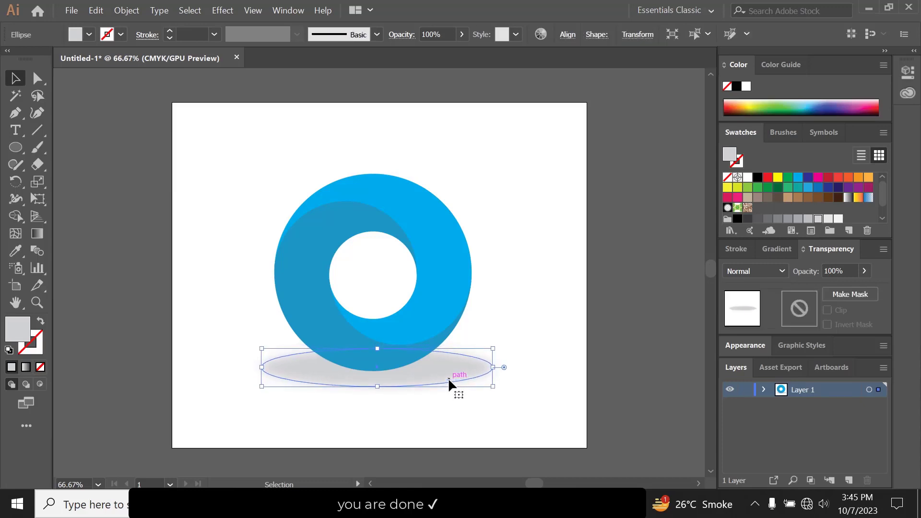
pyautogui.press('Down')
pyautogui.press('Down')
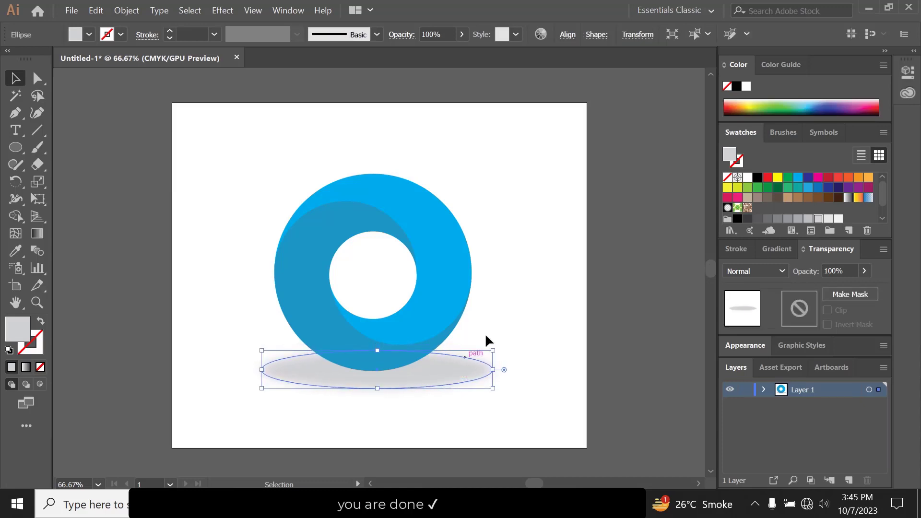
pyautogui.click(538, 262)
pyautogui.hotkey('ctrl', '-')
pyautogui.hotkey('ctrl', '-')
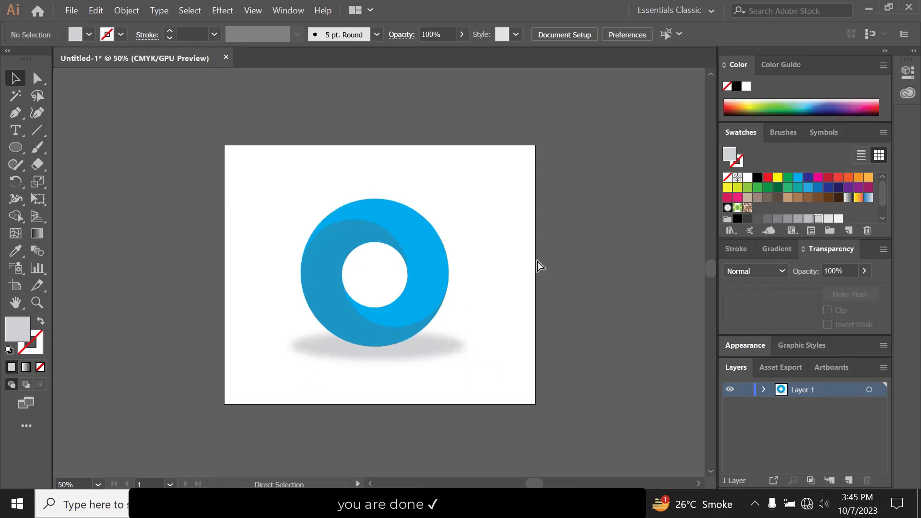
pyautogui.hotkey('ctrl', '+')
pyautogui.hotkey('ctrl', '+')
pyautogui.hotkey('ctrl', '+')
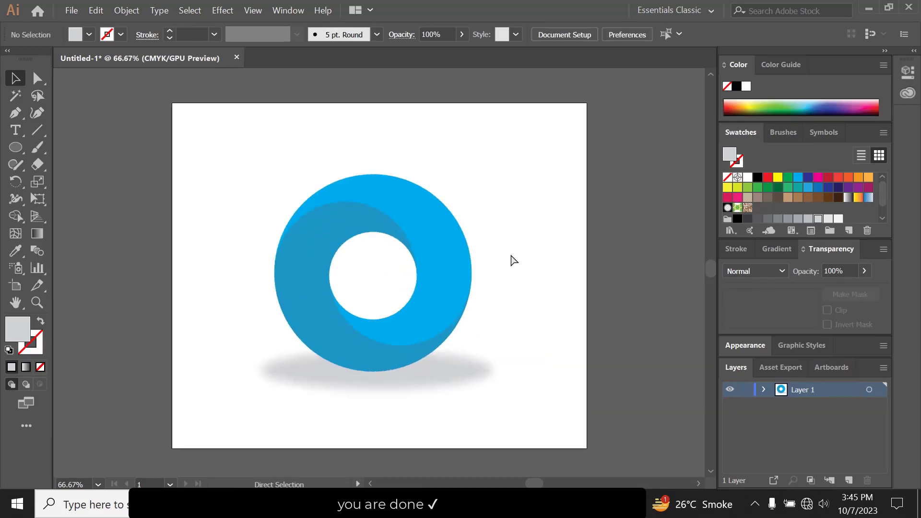